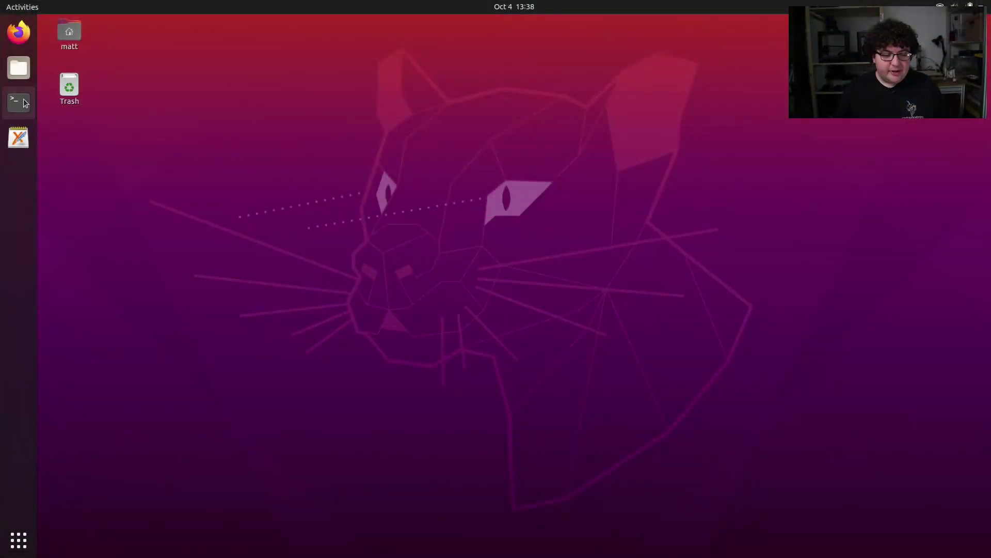
# - Open a terminal and source the ROS Noetic environment from /opt/ros/noetic/setup.bash
pyautogui.click(18, 102)
pyautogui.moveTo(247, 41); pyautogui.dragTo(321, 77)
pyautogui.write('source /')
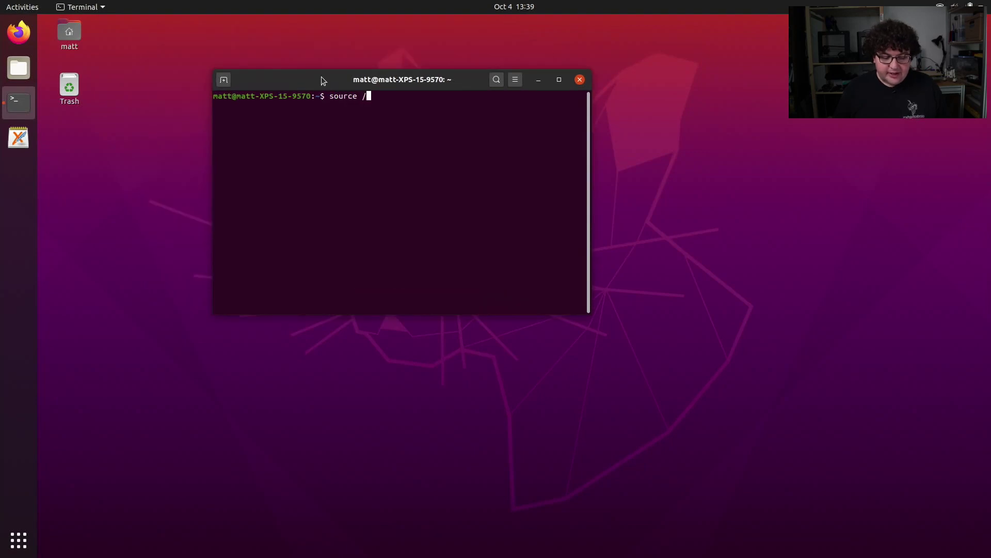
pyautogui.write('opt/ros/noetic/setup.bash')
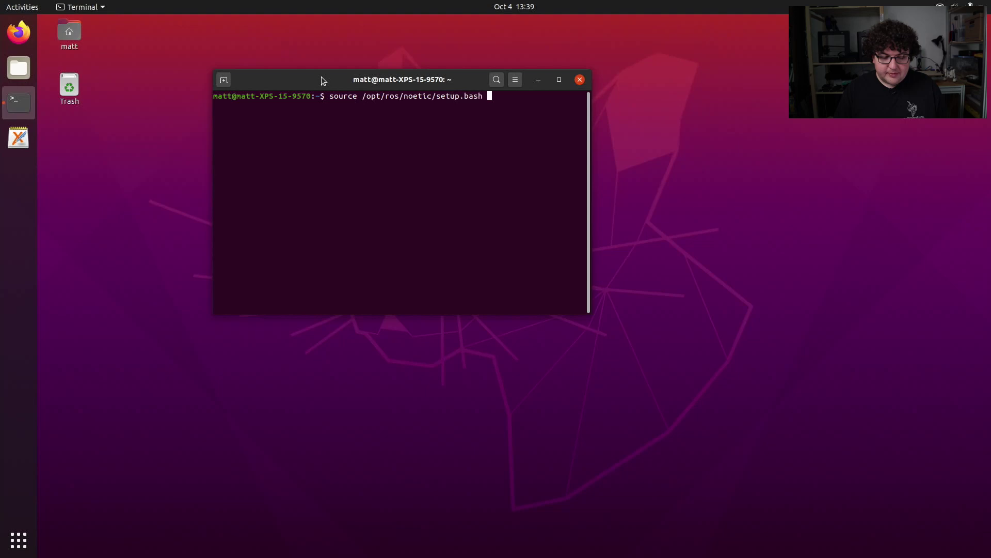
pyautogui.press('Return')
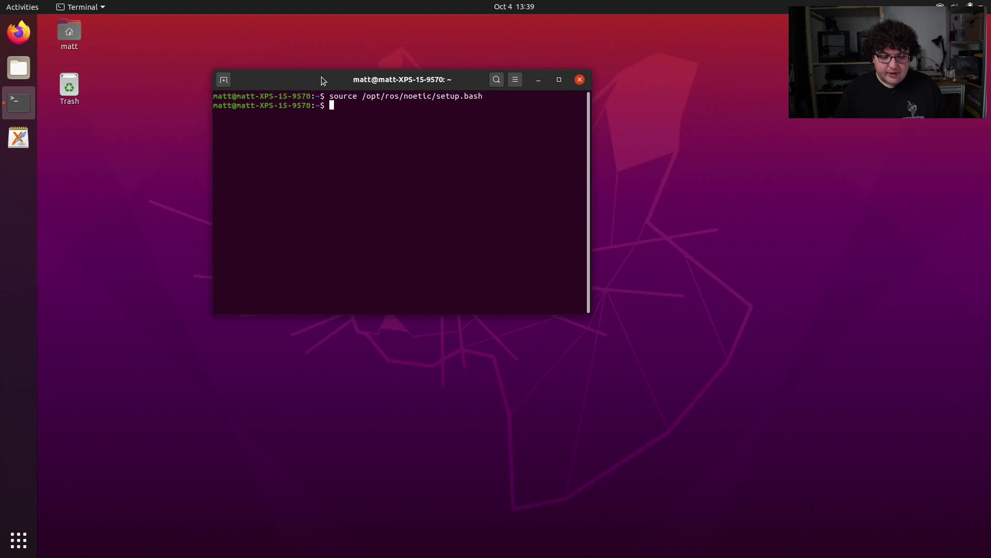
# - Launch Gazebo with roslaunch gazebo_ros empty_world.launch
pyautogui.write('roslau')
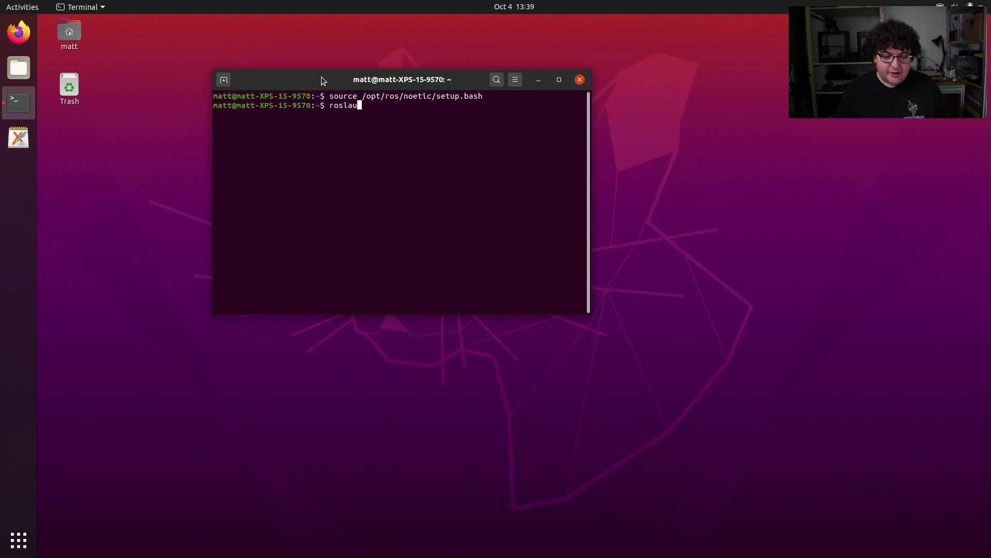
pyautogui.write('nch gaz')
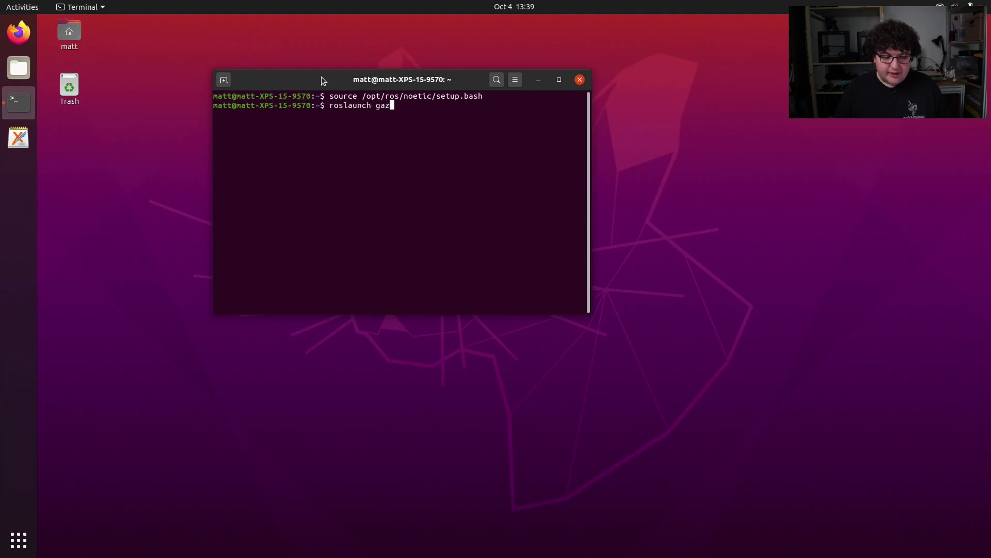
pyautogui.write('ebo_ros empt')
pyautogui.press('Tab')
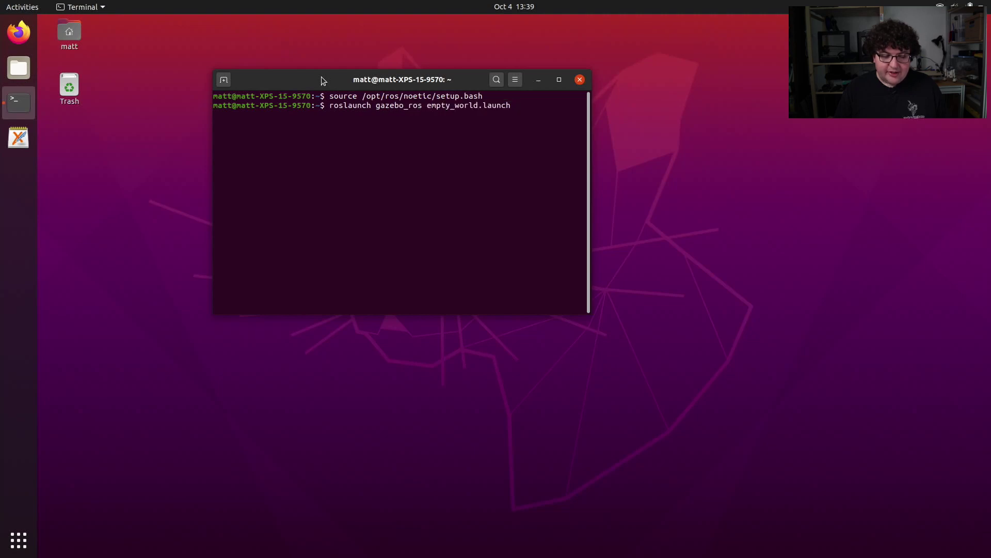
pyautogui.press('Return')
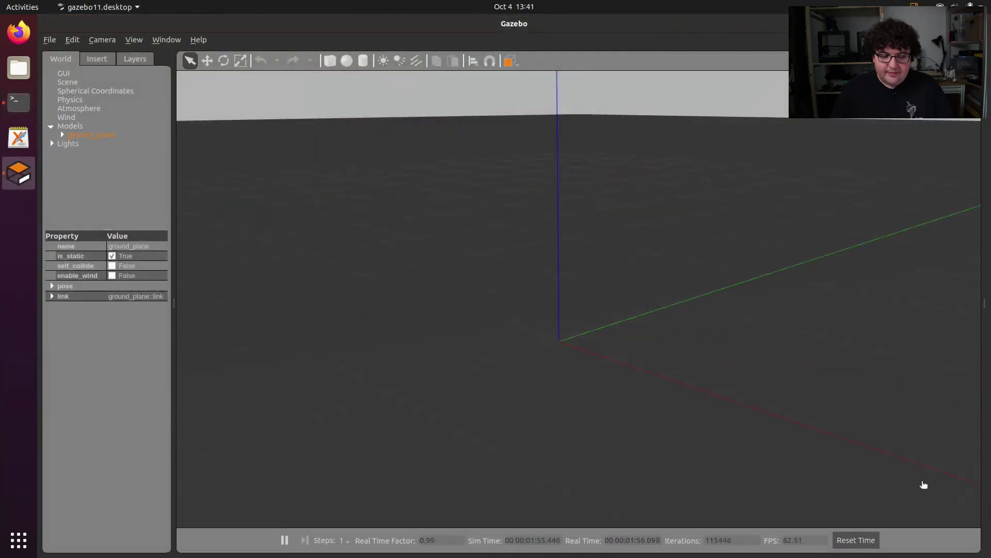
# - Mark in red the 3D view, the World element list, the ground_plane entry and its property list
pyautogui.moveTo(224, 114)
pyautogui.mouseDown()
pyautogui.moveTo(236, 473)
pyautogui.moveTo(887, 460)
pyautogui.moveTo(945, 126)
pyautogui.moveTo(220, 118)
pyautogui.mouseUp()
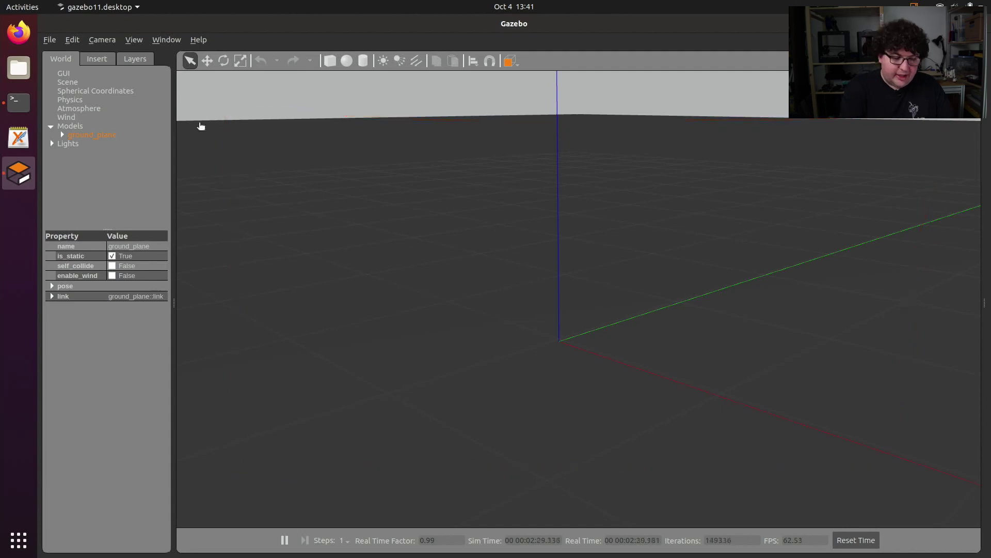
pyautogui.moveTo(44, 65)
pyautogui.mouseDown()
pyautogui.moveTo(94, 70)
pyautogui.moveTo(131, 110)
pyautogui.moveTo(109, 167)
pyautogui.mouseUp()
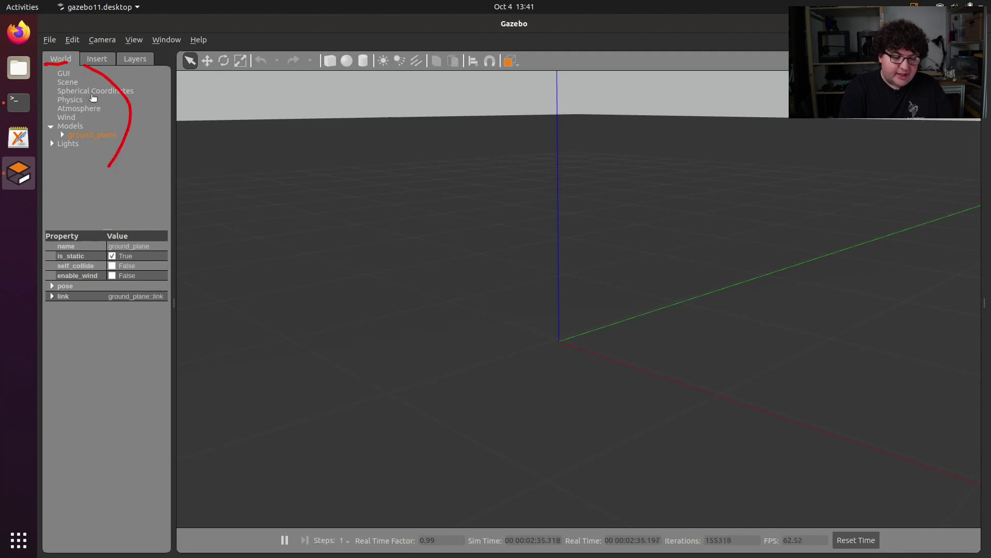
pyautogui.moveTo(70, 138); pyautogui.dragTo(115, 137)
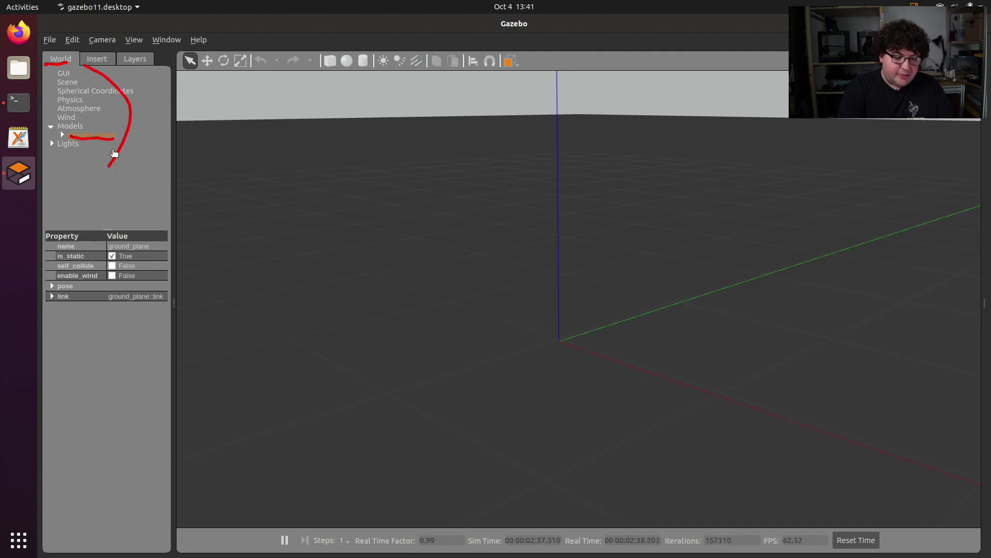
pyautogui.moveTo(95, 336)
pyautogui.mouseDown()
pyautogui.moveTo(122, 357)
pyautogui.moveTo(181, 286)
pyautogui.moveTo(97, 208)
pyautogui.moveTo(35, 278)
pyautogui.moveTo(102, 351)
pyautogui.moveTo(124, 356)
pyautogui.mouseUp()
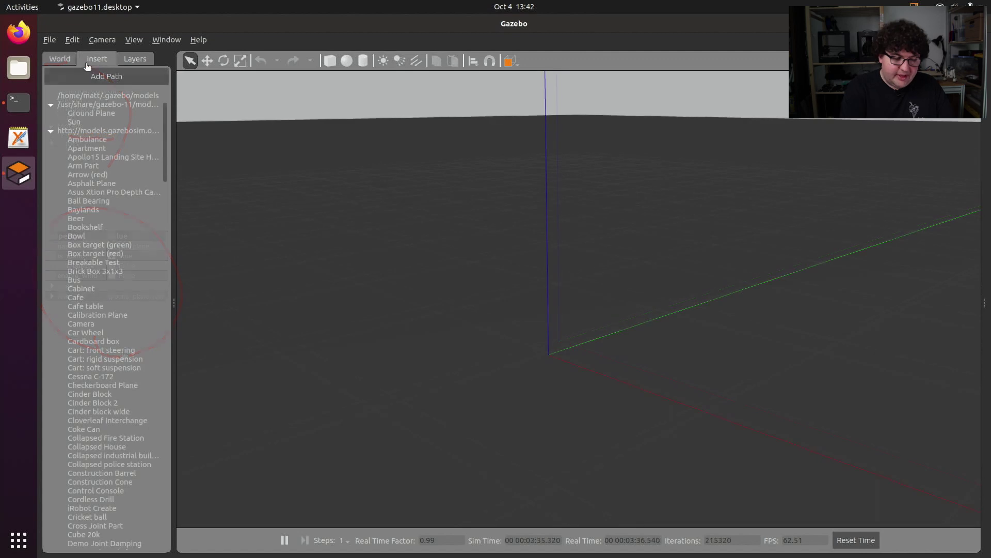
# - Annotate the Insert tab's model list and show a model being dropped into the scene
pyautogui.moveTo(85, 68)
pyautogui.mouseDown()
pyautogui.moveTo(110, 64)
pyautogui.moveTo(89, 48)
pyautogui.moveTo(95, 69)
pyautogui.mouseUp()
pyautogui.moveTo(155, 83)
pyautogui.mouseDown()
pyautogui.moveTo(164, 87)
pyautogui.moveTo(166, 227)
pyautogui.moveTo(161, 507)
pyautogui.moveTo(145, 543)
pyautogui.mouseUp()
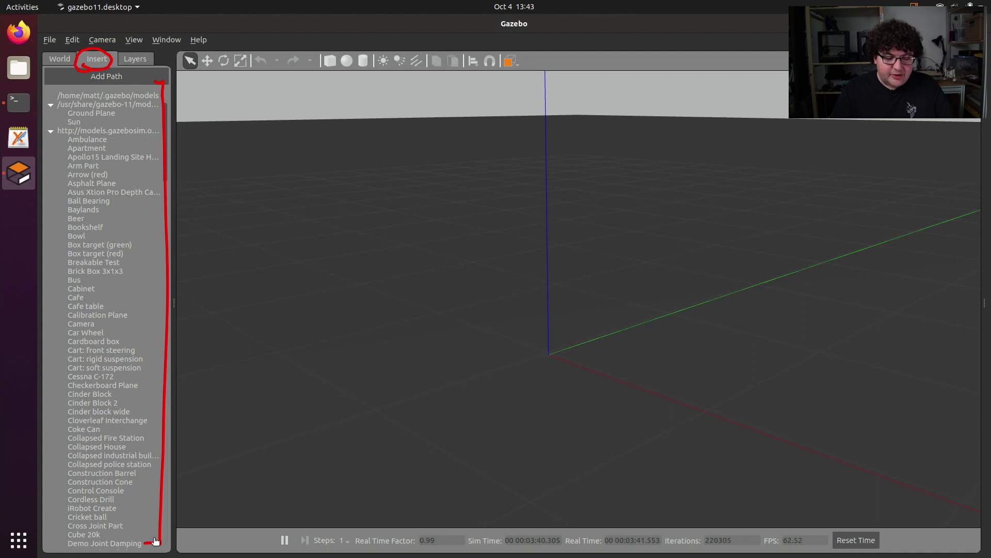
pyautogui.moveTo(100, 324)
pyautogui.mouseDown()
pyautogui.moveTo(340, 281)
pyautogui.moveTo(430, 309)
pyautogui.moveTo(447, 302)
pyautogui.mouseUp()
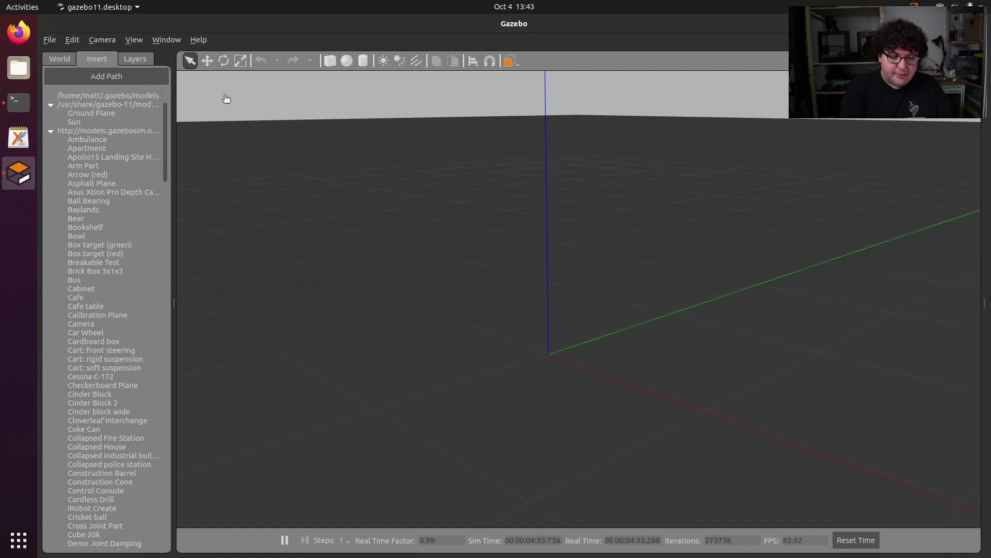
# - Mark the toolbar's scene tools, circling the select, move and rotate tools in red
pyautogui.moveTo(182, 79)
pyautogui.mouseDown()
pyautogui.moveTo(768, 79)
pyautogui.moveTo(692, 52)
pyautogui.moveTo(394, 59)
pyautogui.moveTo(181, 48)
pyautogui.moveTo(175, 76)
pyautogui.mouseUp()
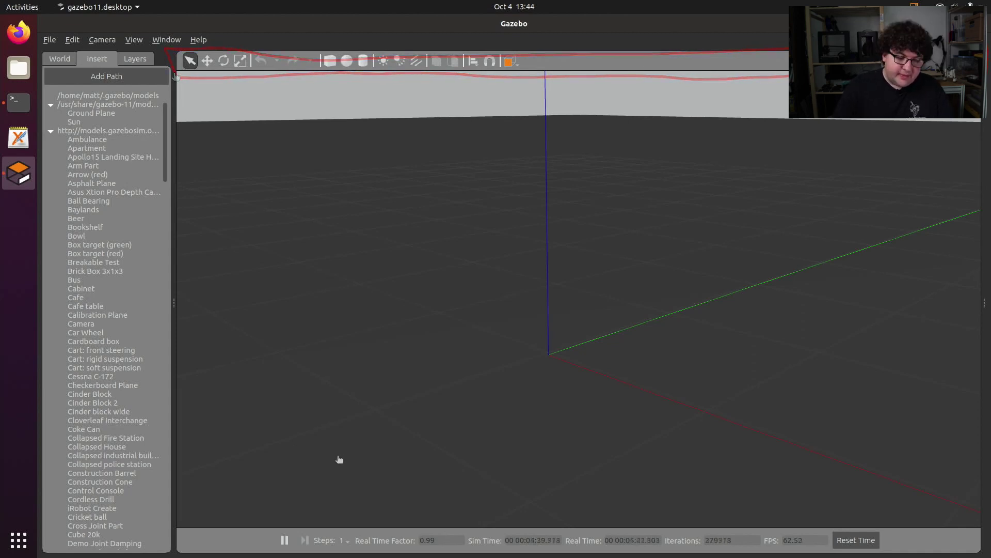
pyautogui.moveTo(179, 73); pyautogui.dragTo(248, 76)
pyautogui.moveTo(188, 83)
pyautogui.mouseDown()
pyautogui.moveTo(182, 120)
pyautogui.moveTo(193, 93)
pyautogui.mouseUp()
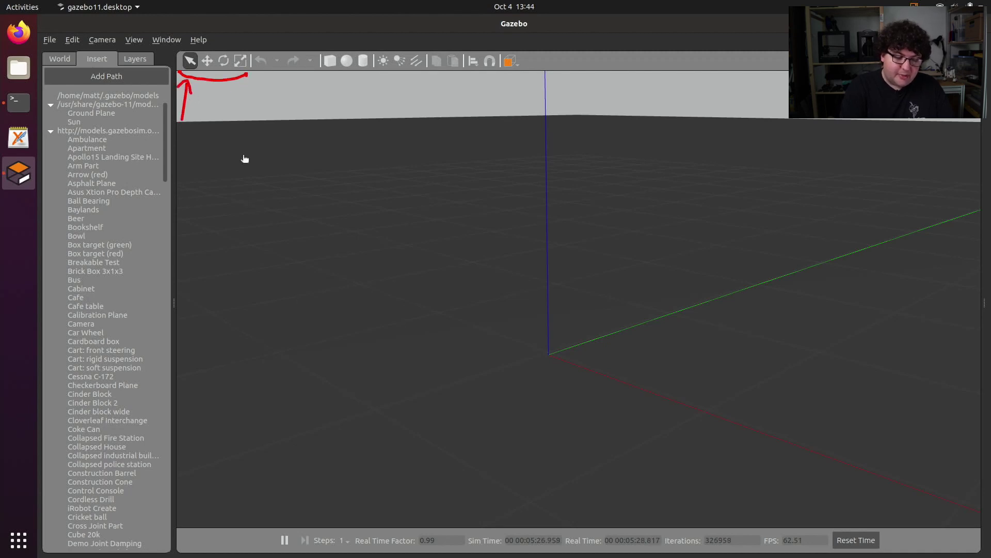
pyautogui.moveTo(211, 55)
pyautogui.mouseDown()
pyautogui.moveTo(204, 71)
pyautogui.moveTo(212, 54)
pyautogui.mouseUp()
pyautogui.moveTo(227, 52)
pyautogui.mouseDown()
pyautogui.moveTo(222, 65)
pyautogui.moveTo(231, 50)
pyautogui.moveTo(240, 72)
pyautogui.moveTo(248, 62)
pyautogui.mouseUp()
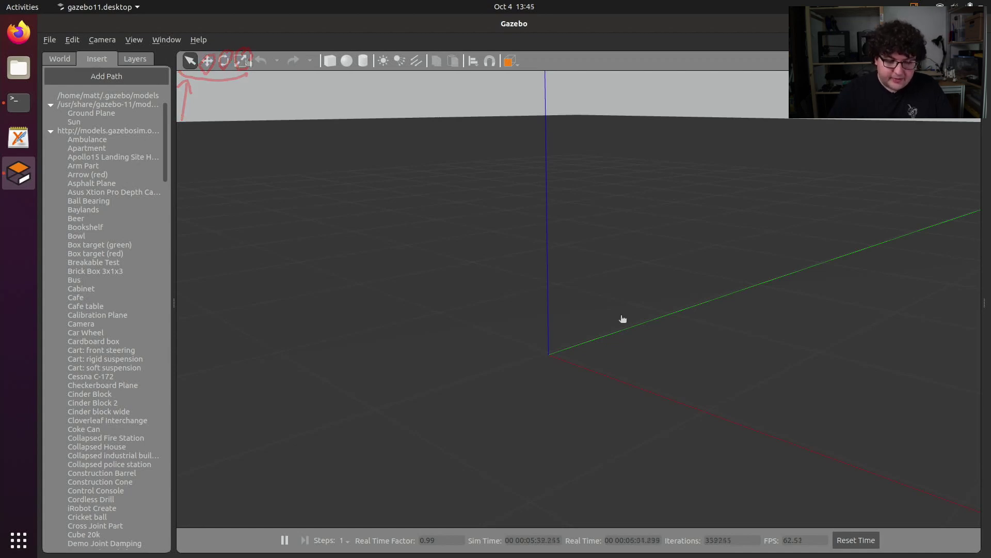
# - Circle the box, sphere and cylinder shapes and the sun, point and spot lights
pyautogui.moveTo(323, 75)
pyautogui.mouseDown()
pyautogui.moveTo(366, 74)
pyautogui.moveTo(373, 62)
pyautogui.moveTo(350, 43)
pyautogui.moveTo(317, 60)
pyautogui.mouseUp()
pyautogui.moveTo(395, 47)
pyautogui.mouseDown()
pyautogui.moveTo(381, 72)
pyautogui.moveTo(412, 79)
pyautogui.moveTo(416, 46)
pyautogui.mouseUp()
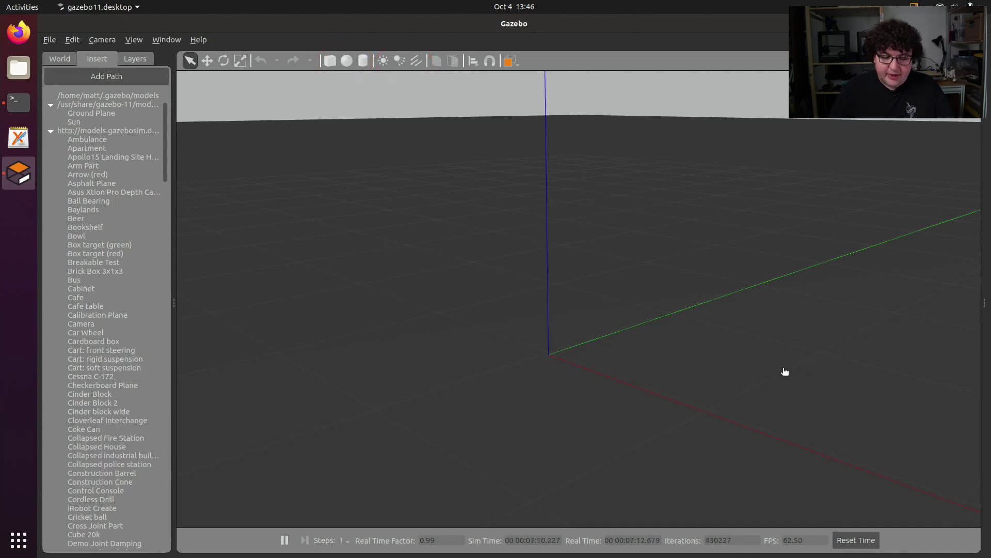
pyautogui.moveTo(504, 117)
pyautogui.mouseDown()
pyautogui.moveTo(506, 84)
pyautogui.moveTo(517, 101)
pyautogui.mouseUp()
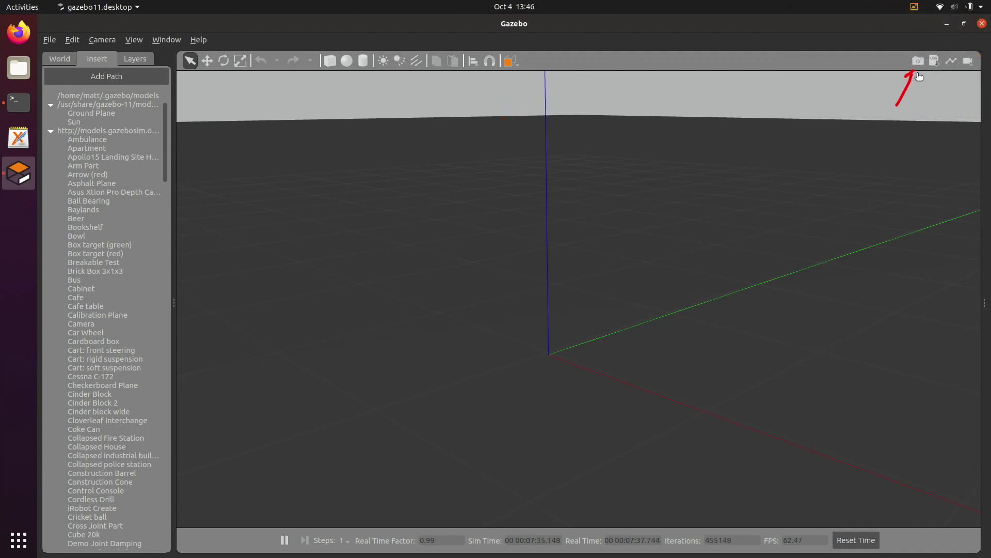
pyautogui.moveTo(931, 117)
pyautogui.mouseDown()
pyautogui.moveTo(945, 74)
pyautogui.moveTo(951, 85)
pyautogui.mouseUp()
pyautogui.moveTo(959, 124)
pyautogui.mouseDown()
pyautogui.moveTo(970, 75)
pyautogui.moveTo(976, 87)
pyautogui.mouseUp()
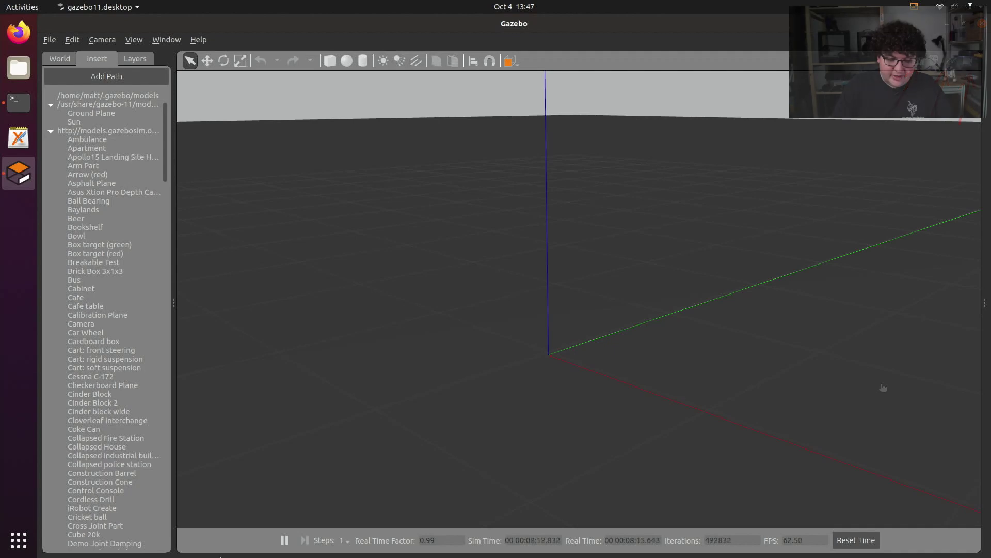
pyautogui.moveTo(260, 555)
pyautogui.mouseDown()
pyautogui.moveTo(304, 519)
pyautogui.moveTo(424, 509)
pyautogui.moveTo(768, 508)
pyautogui.moveTo(869, 513)
pyautogui.moveTo(904, 533)
pyautogui.moveTo(901, 553)
pyautogui.mouseUp()
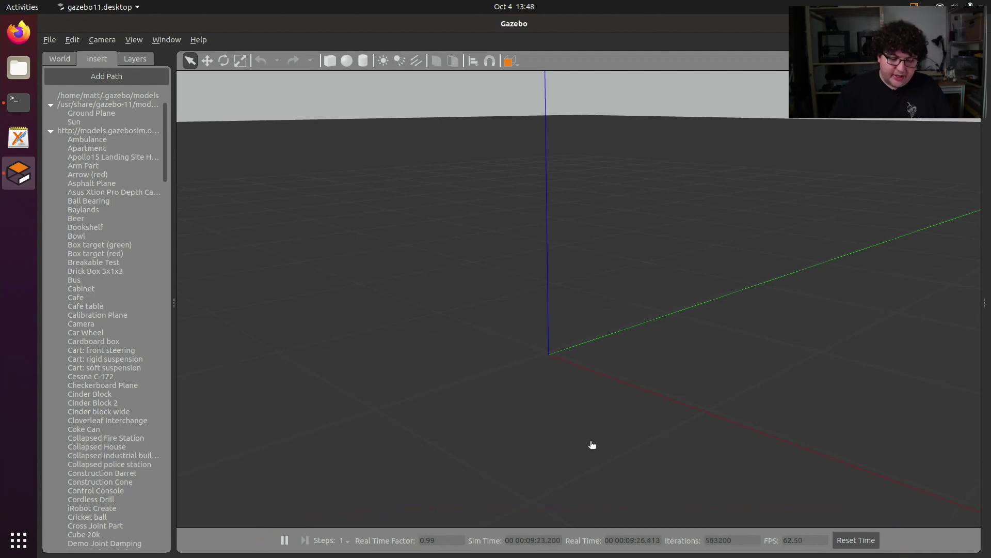
pyautogui.moveTo(273, 501)
pyautogui.mouseDown()
pyautogui.moveTo(283, 524)
pyautogui.moveTo(316, 518)
pyautogui.mouseUp()
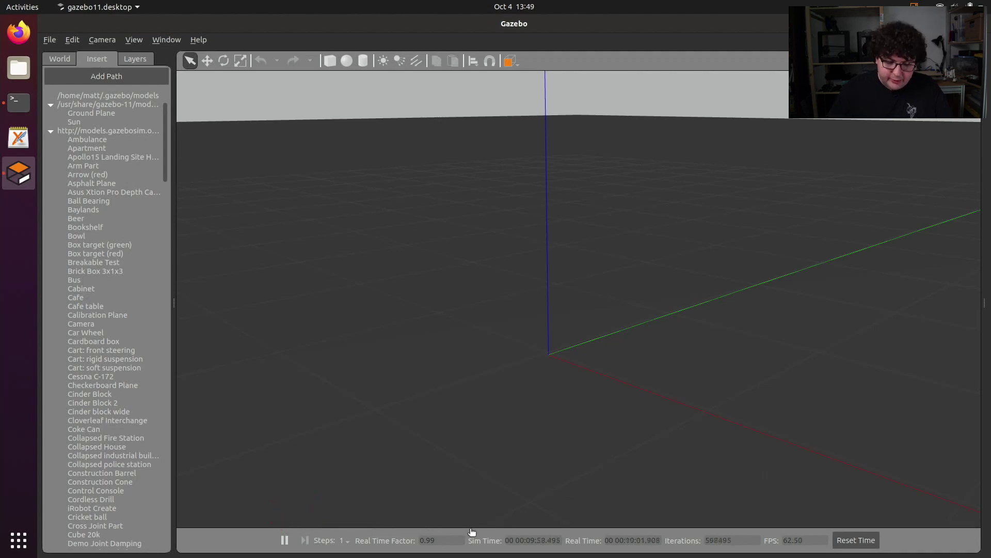
# - Underline the Sim Time readout and circle the Real Time Factor in the time bar
pyautogui.moveTo(466, 548)
pyautogui.mouseDown()
pyautogui.moveTo(473, 529)
pyautogui.moveTo(565, 533)
pyautogui.moveTo(559, 549)
pyautogui.moveTo(569, 530)
pyautogui.moveTo(626, 527)
pyautogui.moveTo(659, 527)
pyautogui.moveTo(661, 549)
pyautogui.mouseUp()
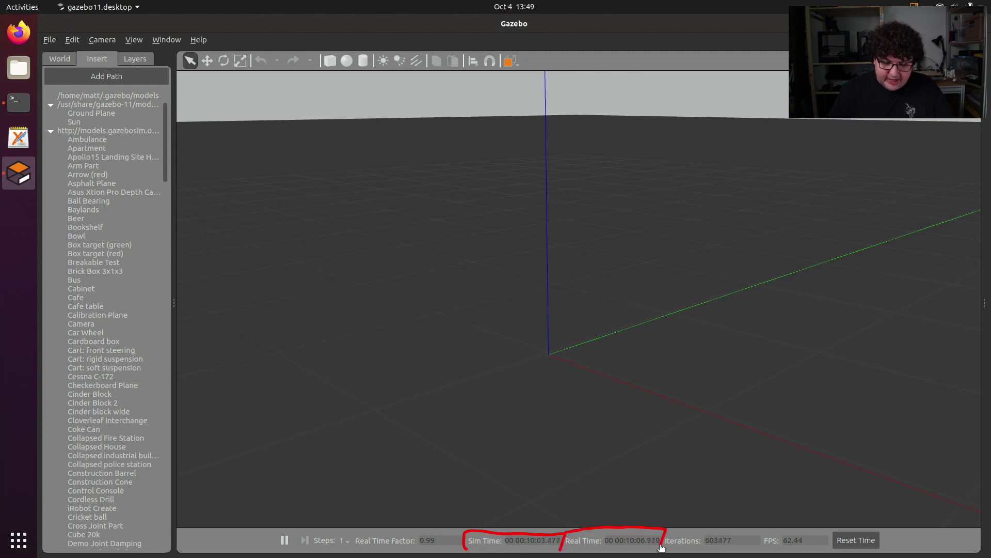
pyautogui.moveTo(385, 527)
pyautogui.mouseDown()
pyautogui.moveTo(365, 530)
pyautogui.moveTo(356, 546)
pyautogui.moveTo(432, 556)
pyautogui.moveTo(462, 545)
pyautogui.moveTo(437, 522)
pyautogui.mouseUp()
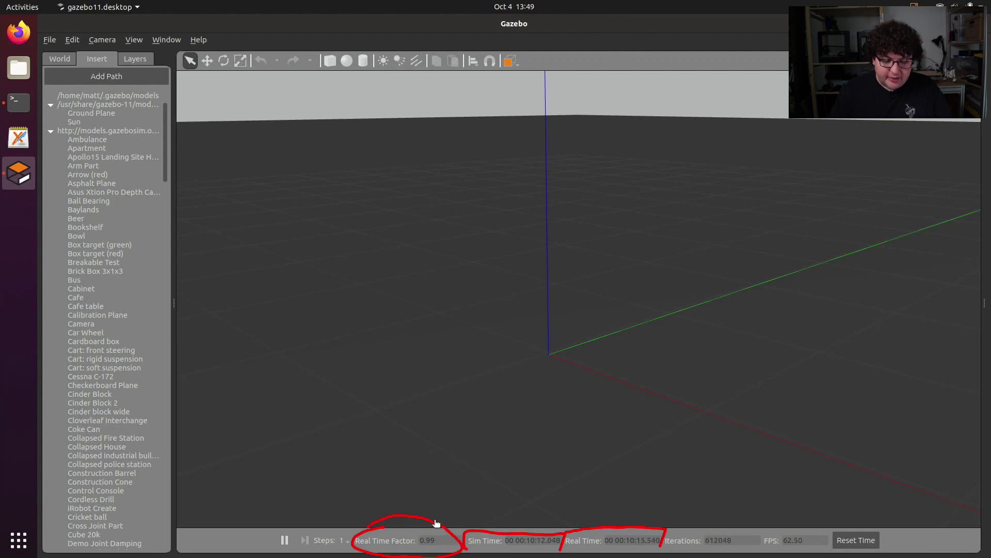